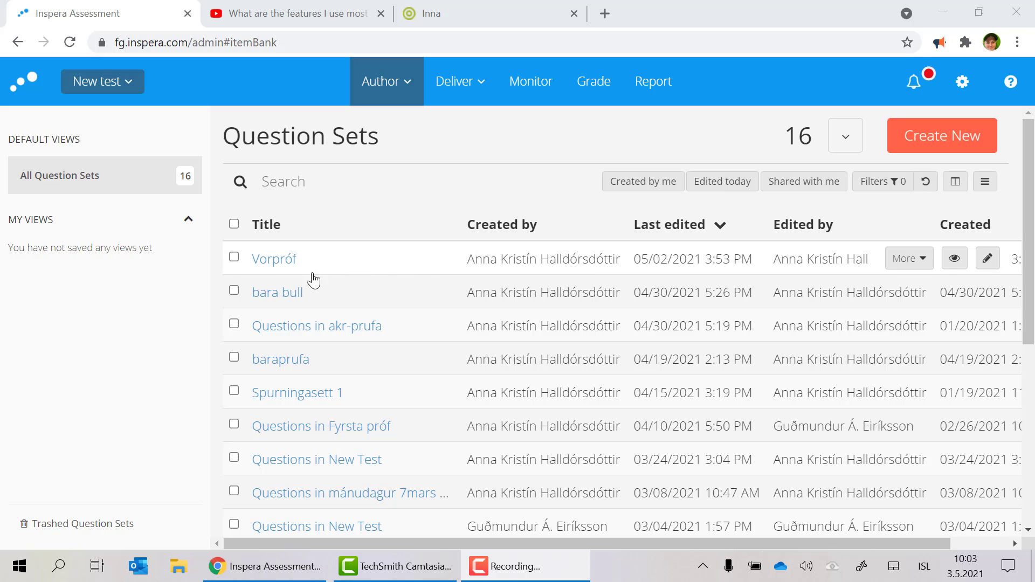
Open the Vorpróf question set and add a manually marked Essay question titled "Eldgos".
left_click(276, 260)
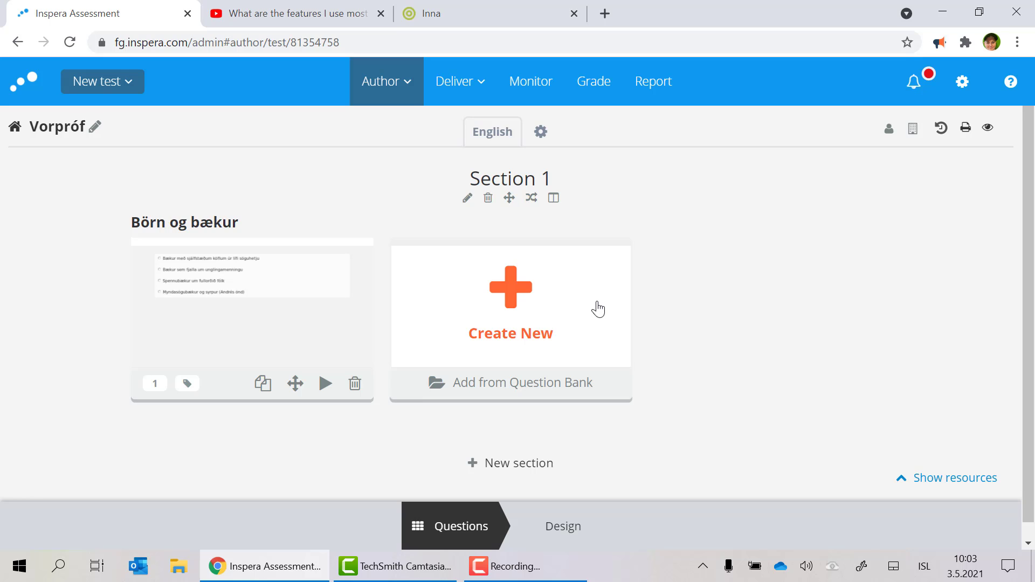
left_click(514, 295)
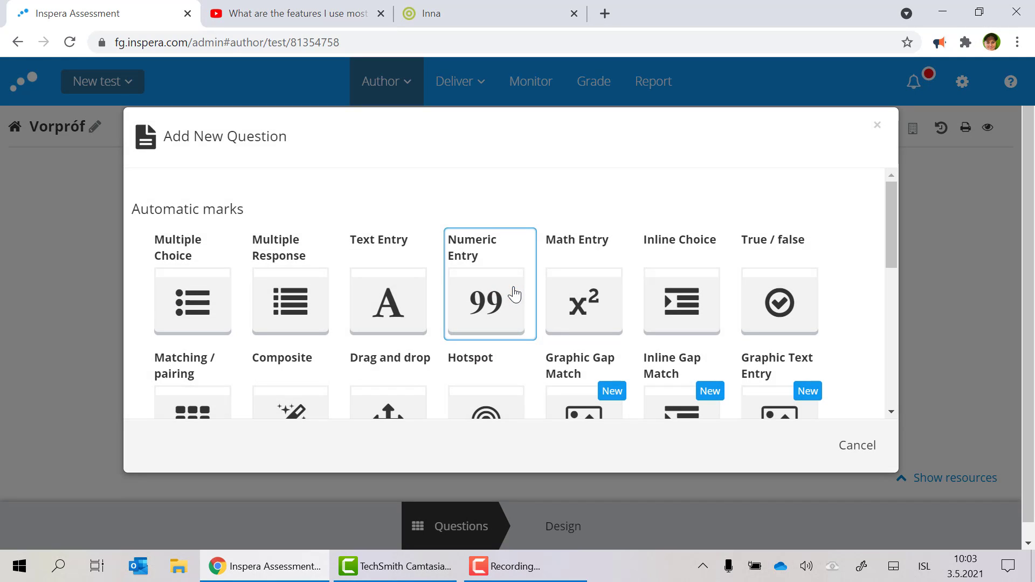
scroll(157, 330, "down", 4)
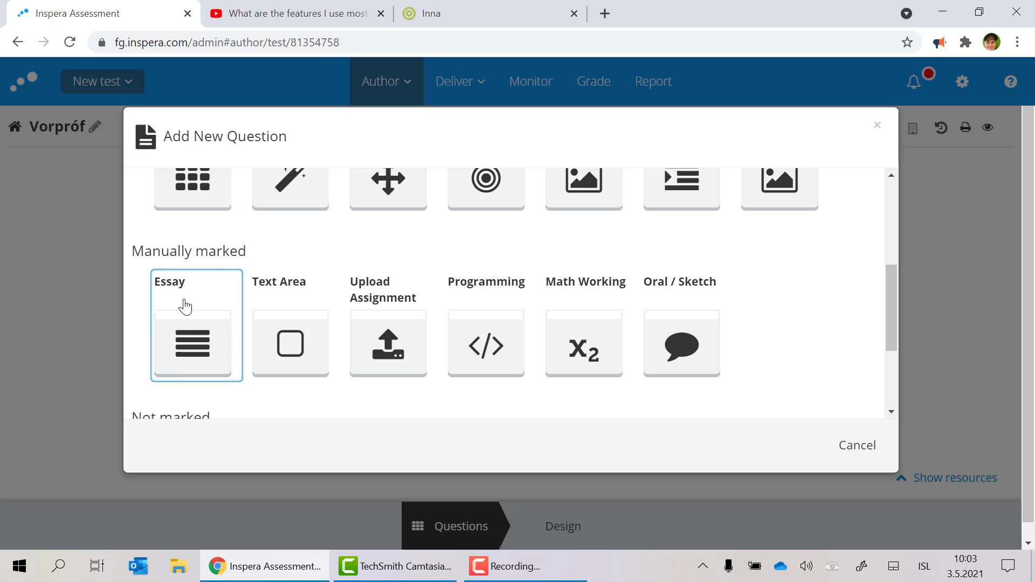
left_click(181, 321)
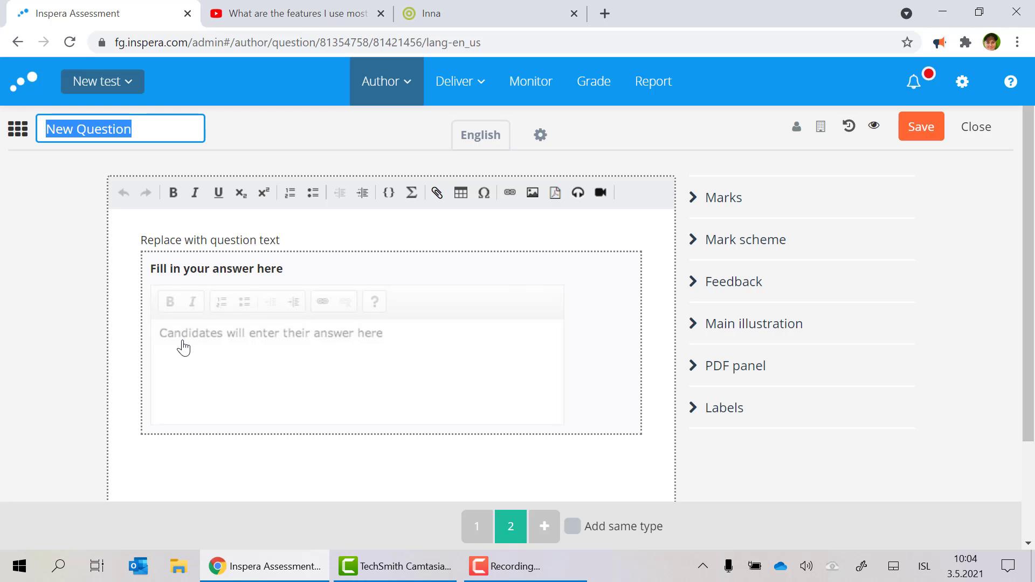
type("Eldgos")
Replace the placeholder question text with "Skrifaðu 300 orða ritgerð um eldgos".
left_click(145, 238)
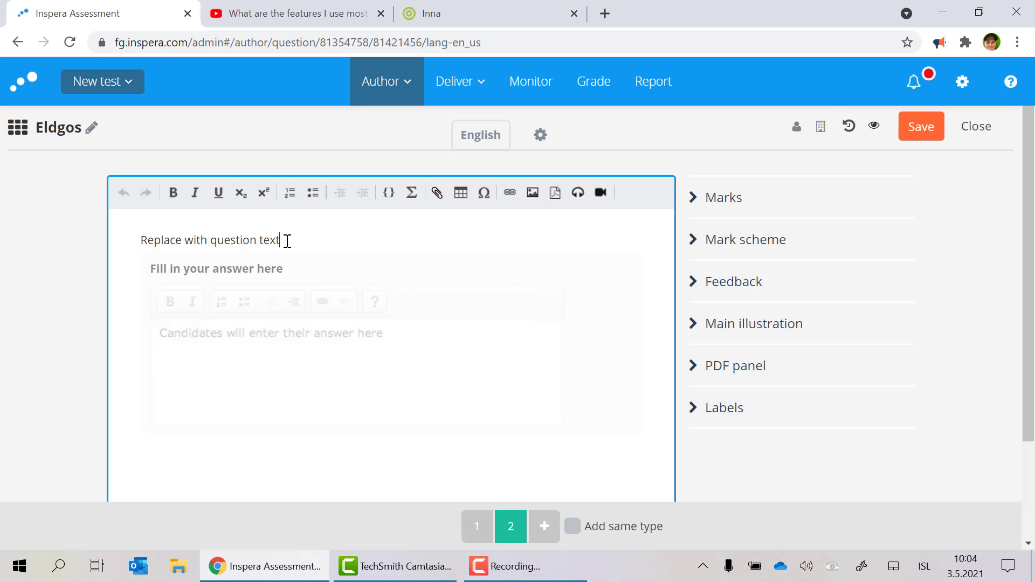
left_click_drag(286, 240, 127, 244)
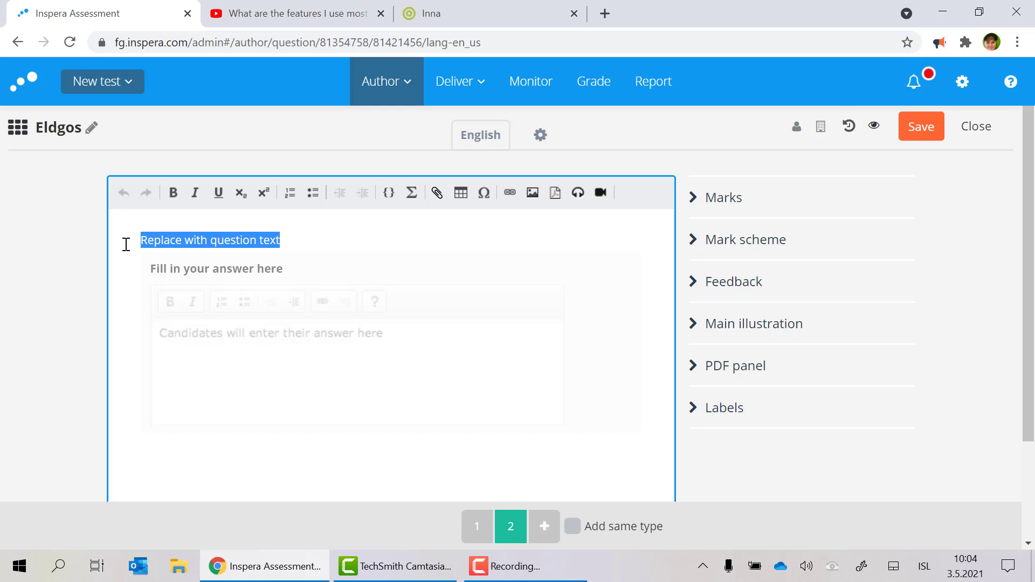
type("Skrifa")
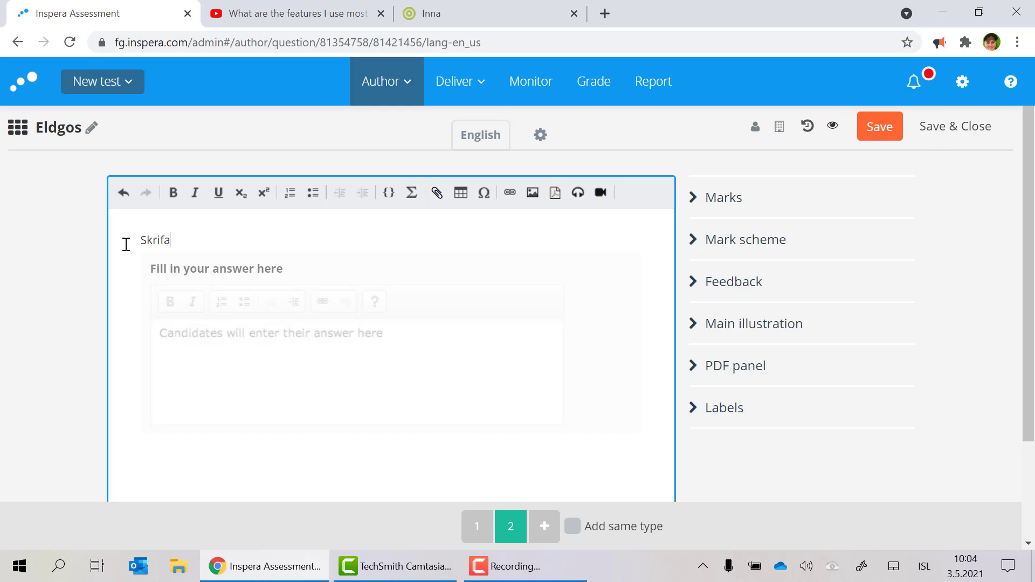
type("ðu 300 orða ritgerð um eldgos")
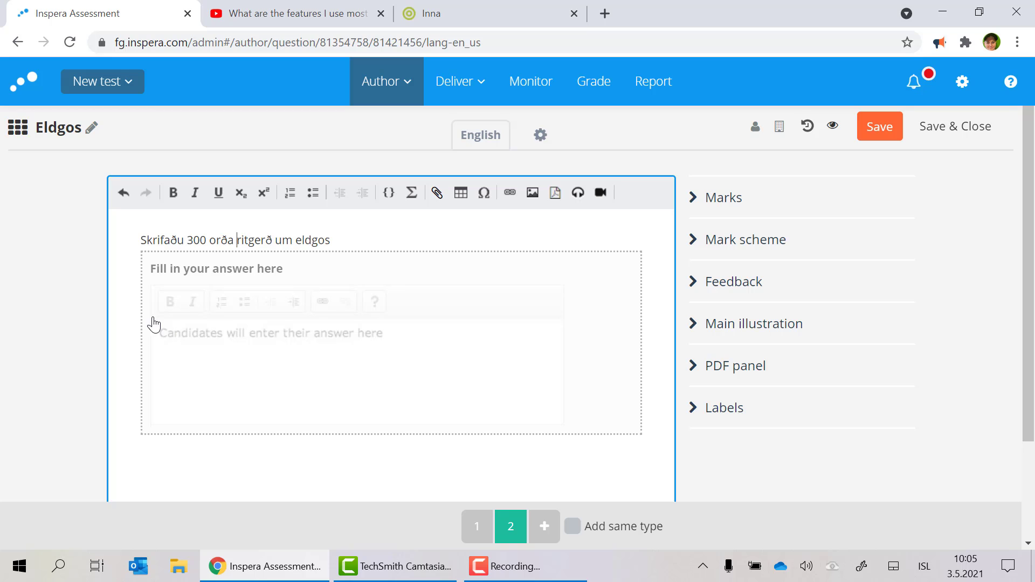
Change the prompt above the answer field to "Hámark 300 orð".
left_click(146, 325)
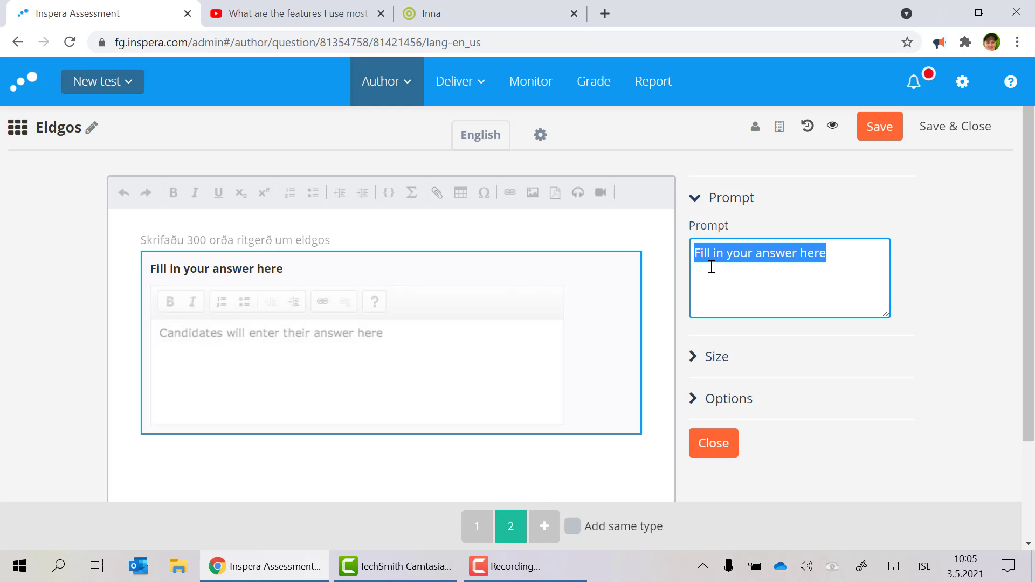
type("Hámark ")
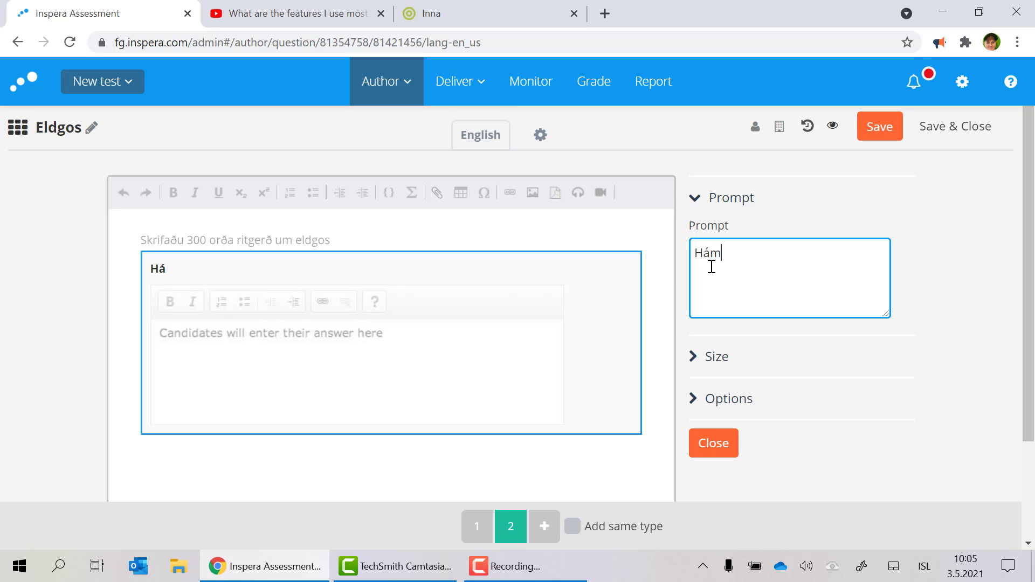
type("300 orð")
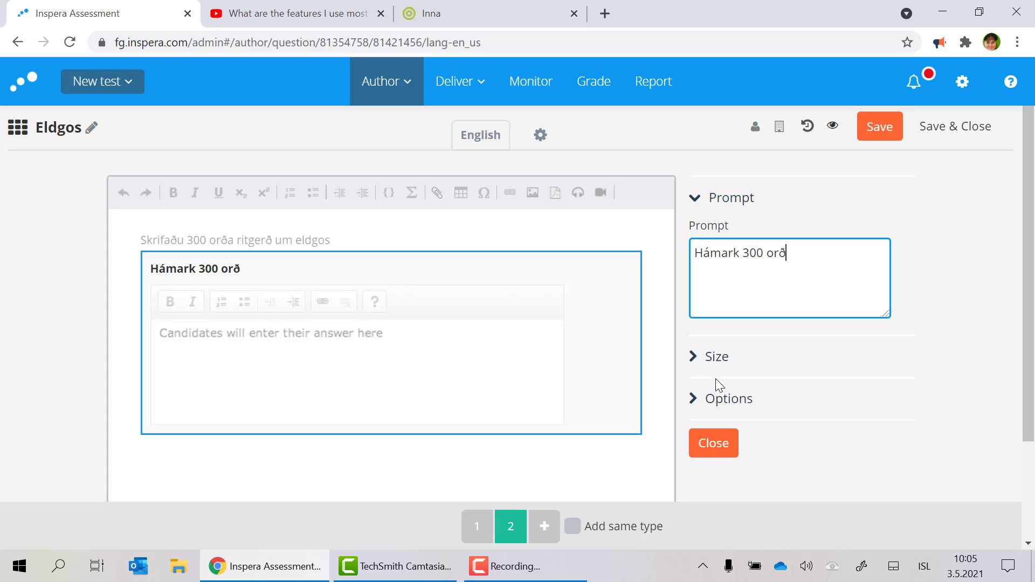
Limit the essay answer to a maximum of 300 words and close the answer field's settings.
left_click(693, 400)
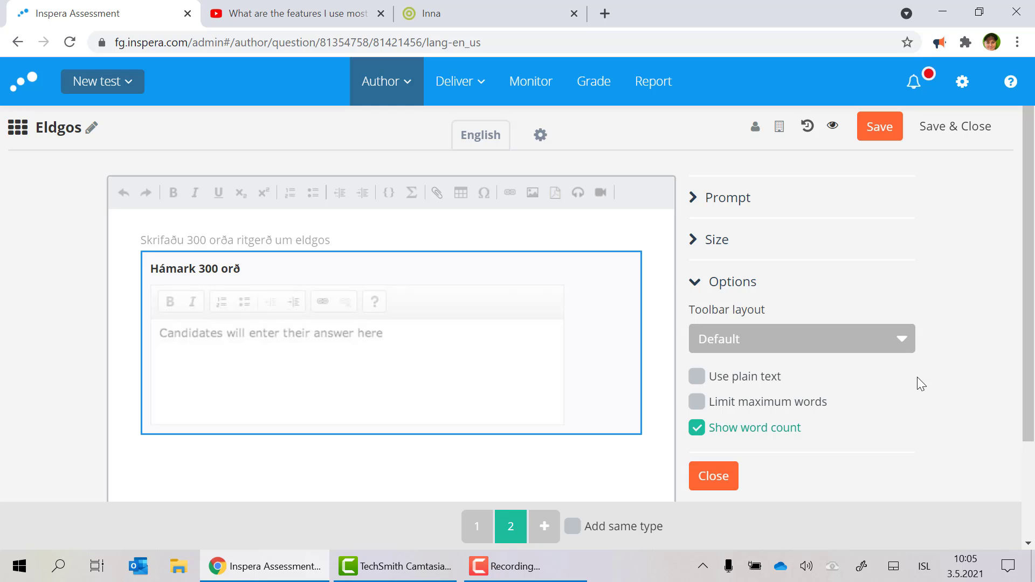
left_click(698, 408)
left_click(741, 457)
type("300")
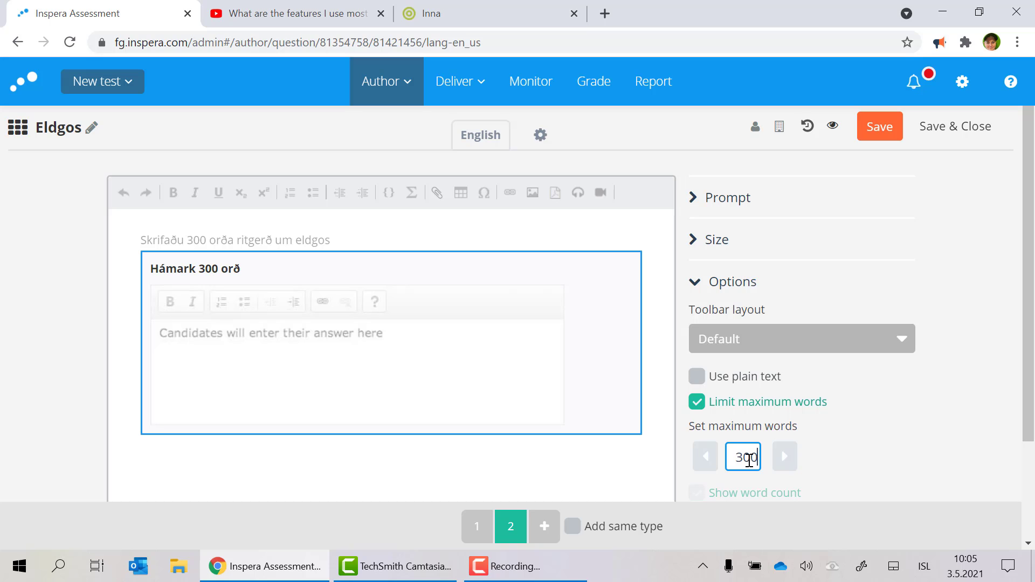
scroll(866, 436, "down", 3)
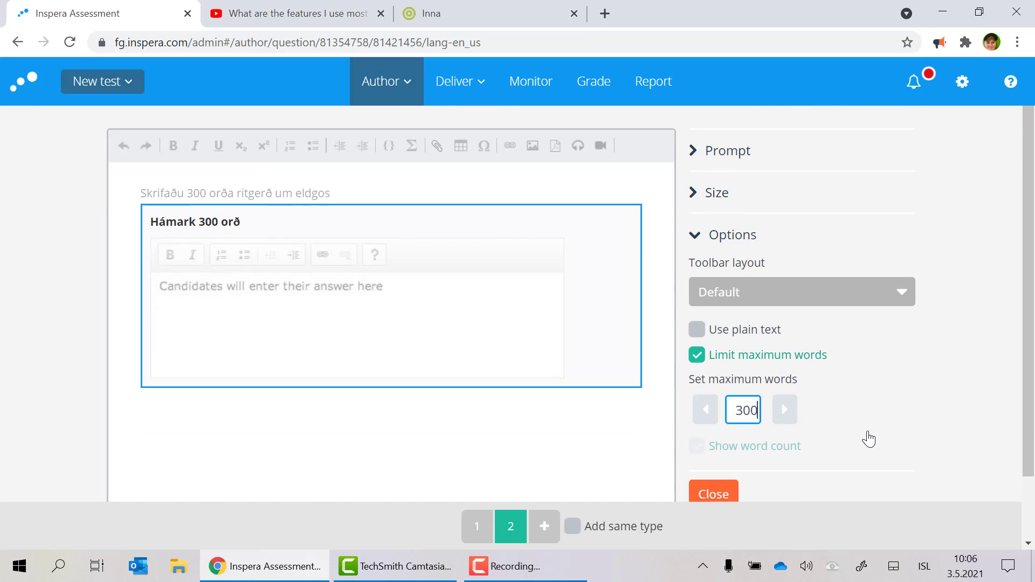
left_click(713, 413)
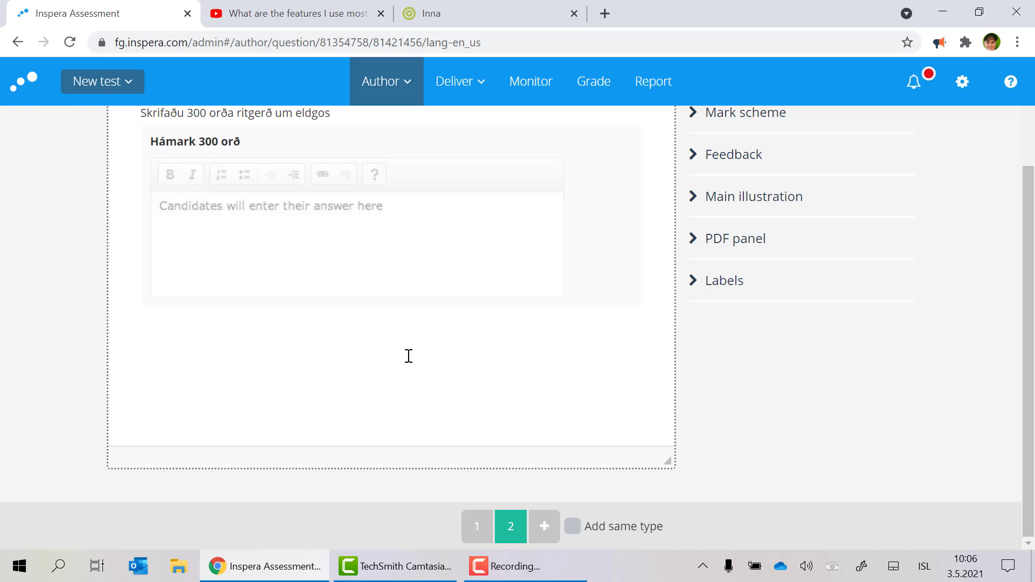
Save the Eldgos question, check it in the candidate preview and close the preview.
scroll(406, 353, "up", 3)
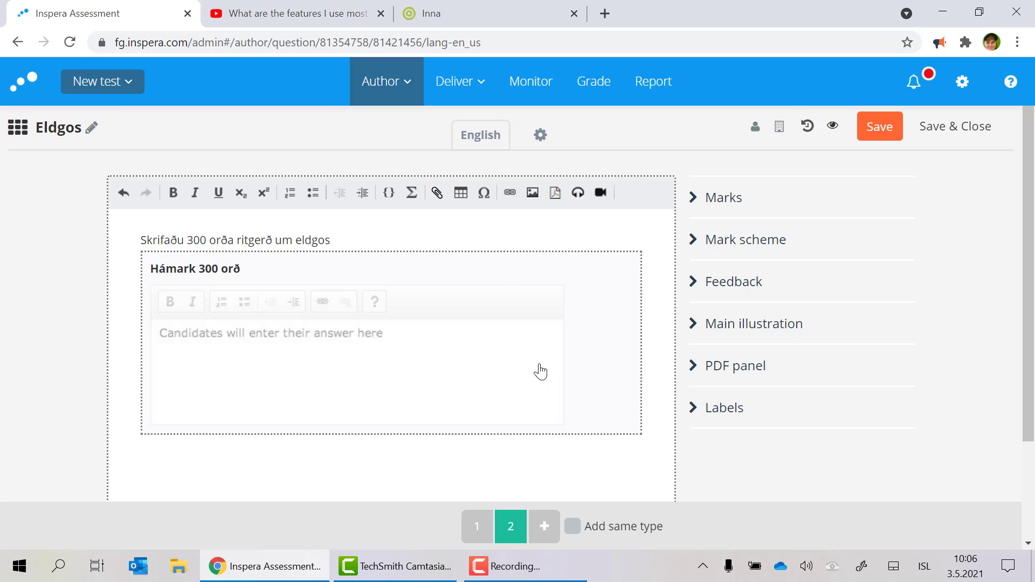
left_click(866, 137)
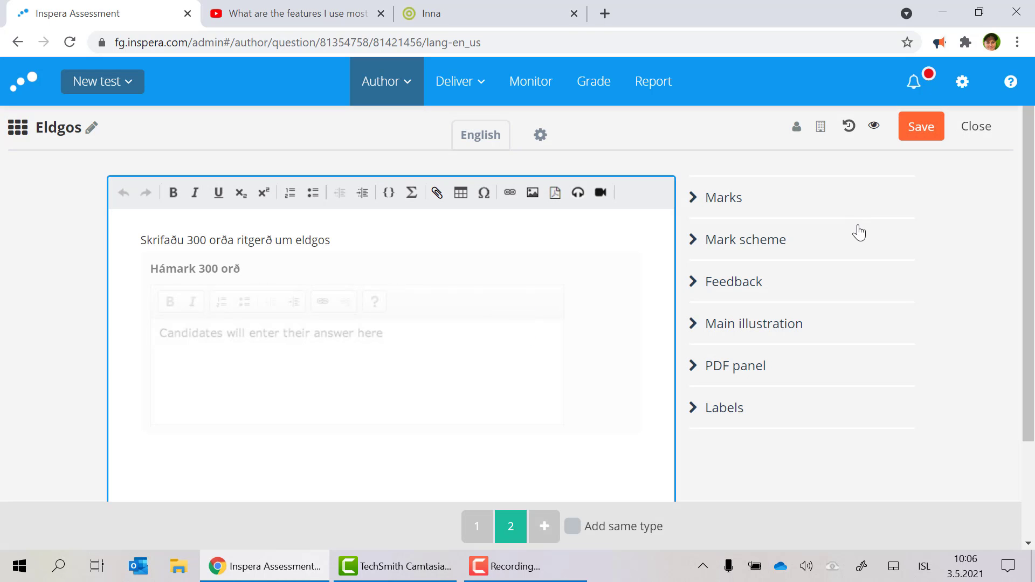
left_click(873, 127)
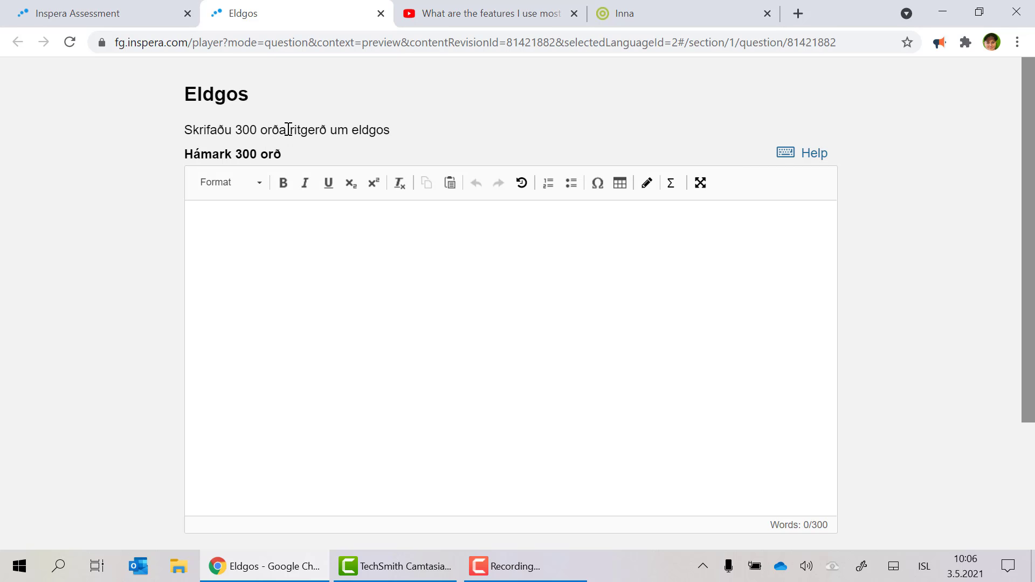
left_click(379, 14)
Remove "300 orða" from the question text so it reads "Skrifaðu ritgerð um eldgos", and save the question.
left_click(221, 242)
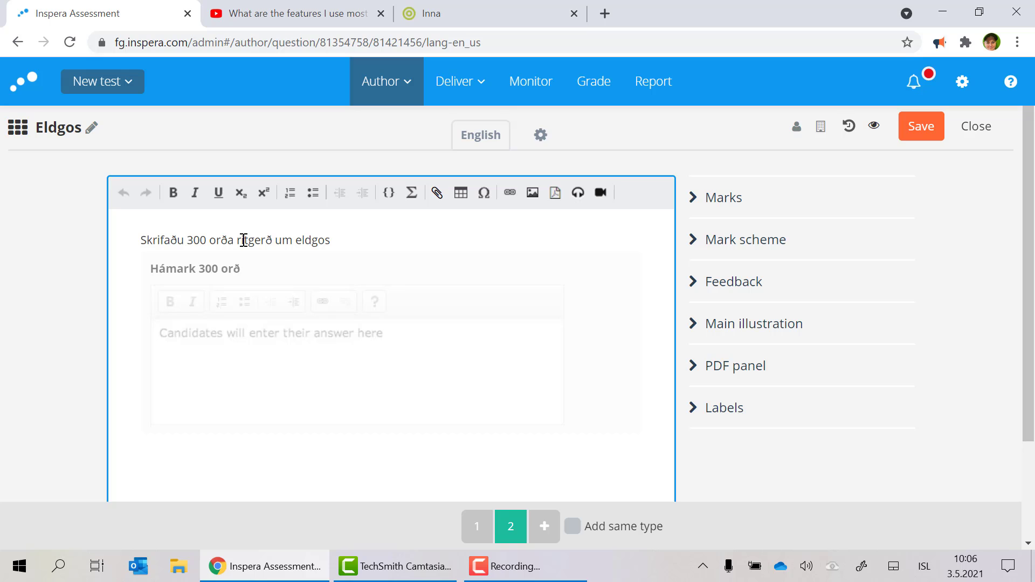
key("BackSpace")
key("BackSpace")
key("BackSpace")
key("BackSpace")
key("BackSpace")
key("BackSpace")
key("BackSpace")
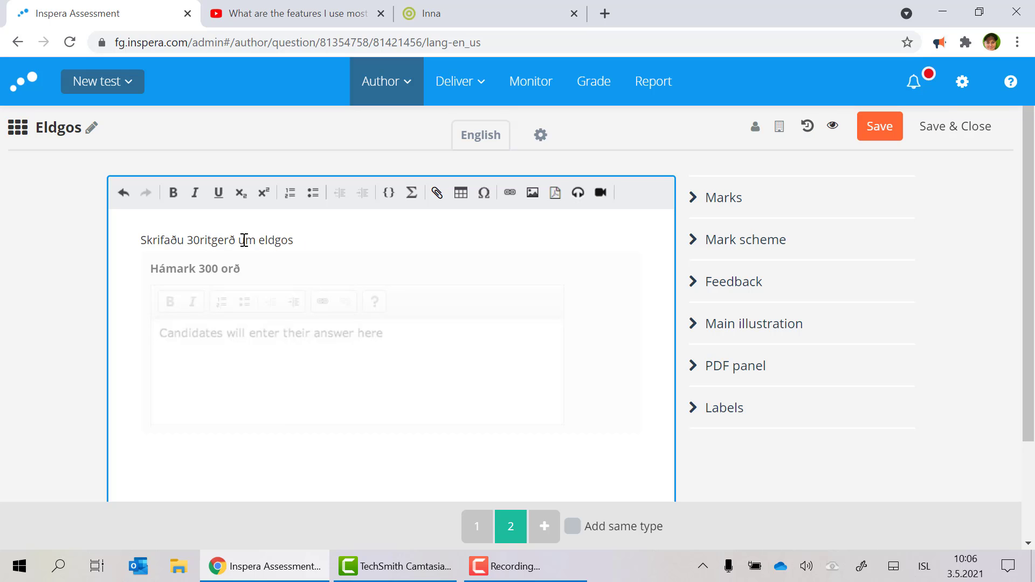
key("BackSpace")
key("BackSpace")
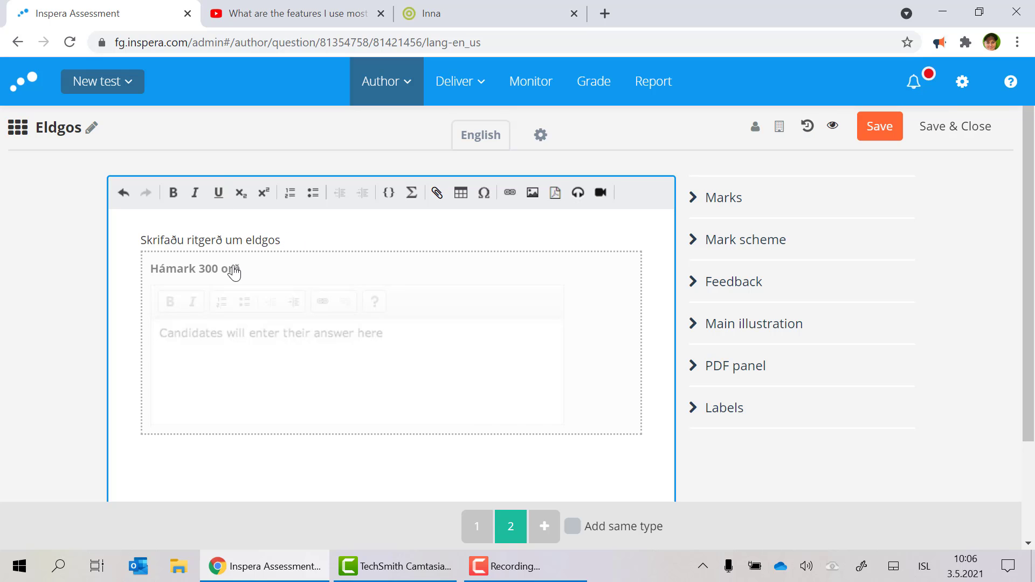
left_click(873, 129)
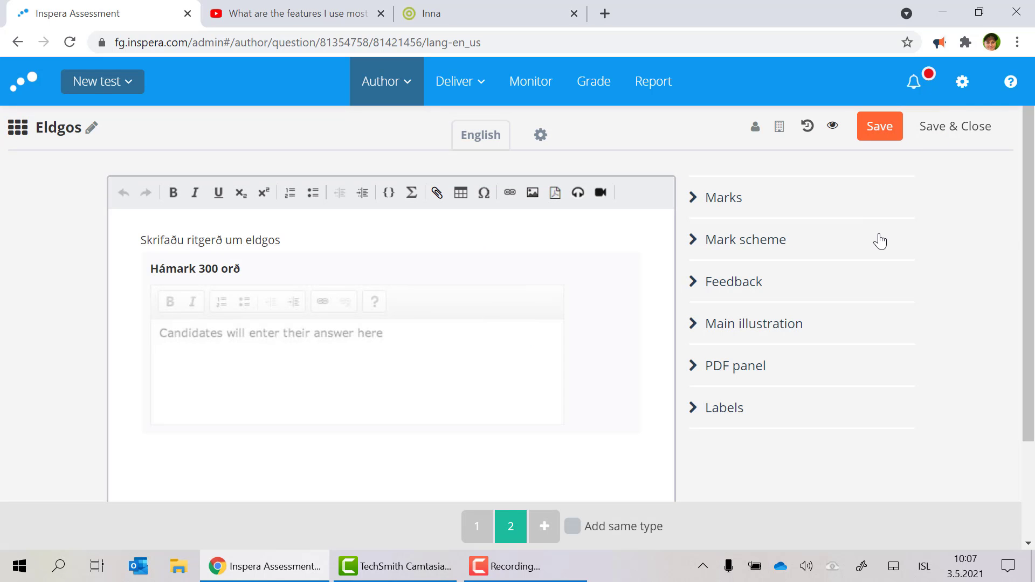
Preview the Eldgos question and enter "Nýtt eldgos" as a trial answer.
left_click(832, 130)
left_click(239, 226)
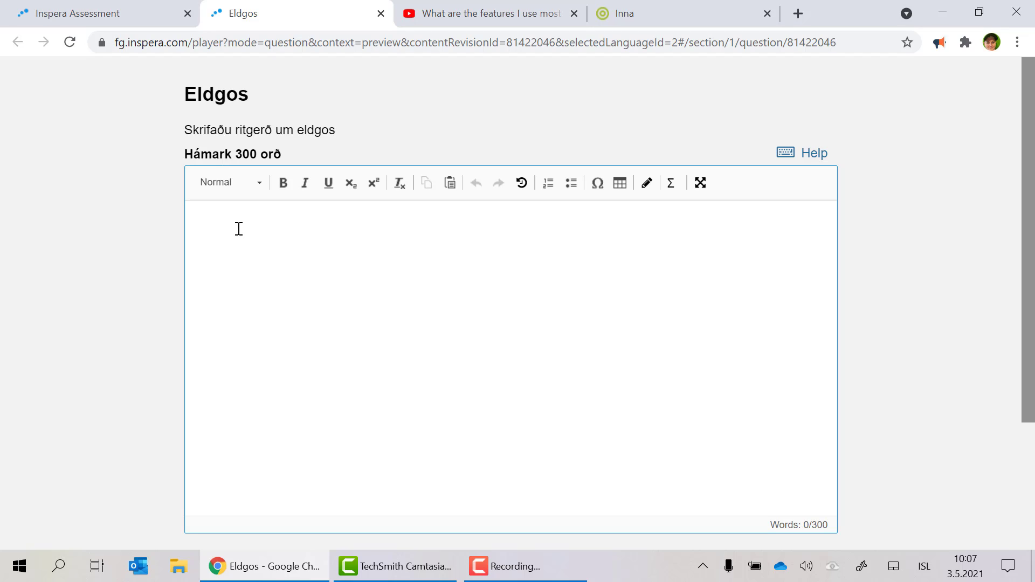
type("Nýtt eldgod")
key("BackSpace")
type("s")
Format the trial answer line "Nýtt eldgos" as Heading 1.
left_click_drag(257, 216, 174, 217)
left_click(259, 186)
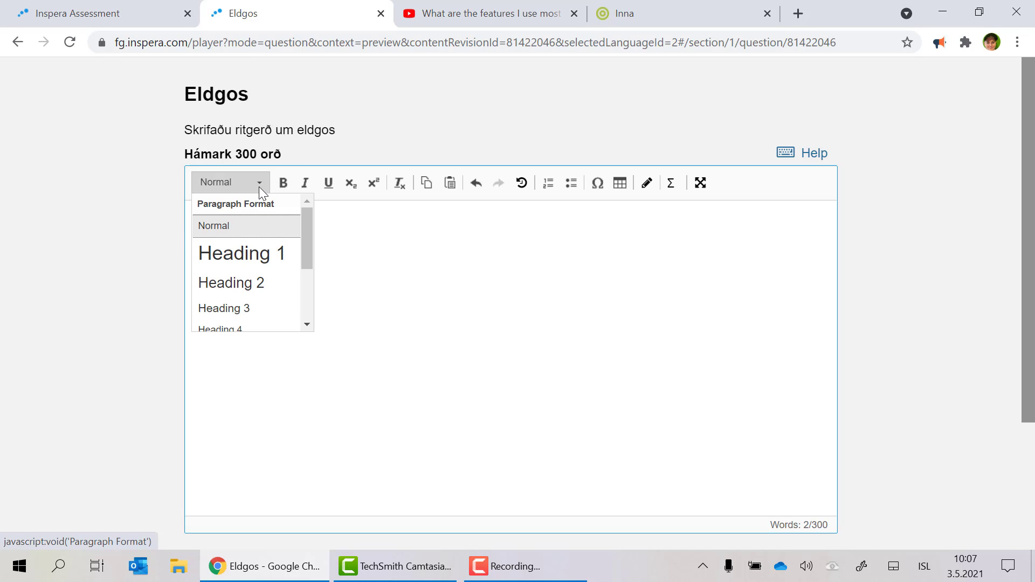
left_click(242, 253)
left_click(337, 242)
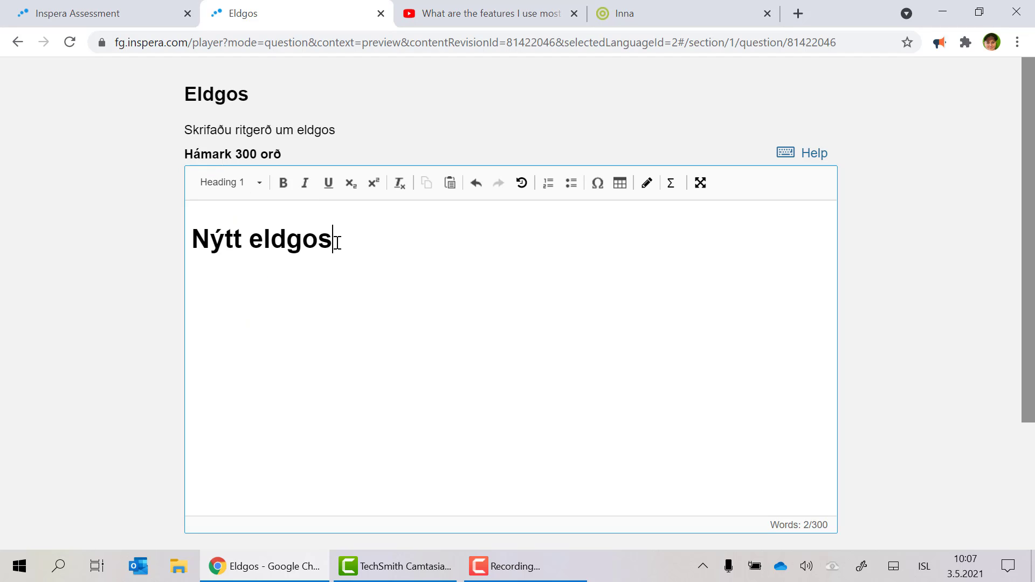
Add a line reading "fjfjfjjf" with a superscript 5 below the heading, and close the preview.
key("Return")
type("fjfjfjjf")
left_click(370, 193)
type("5")
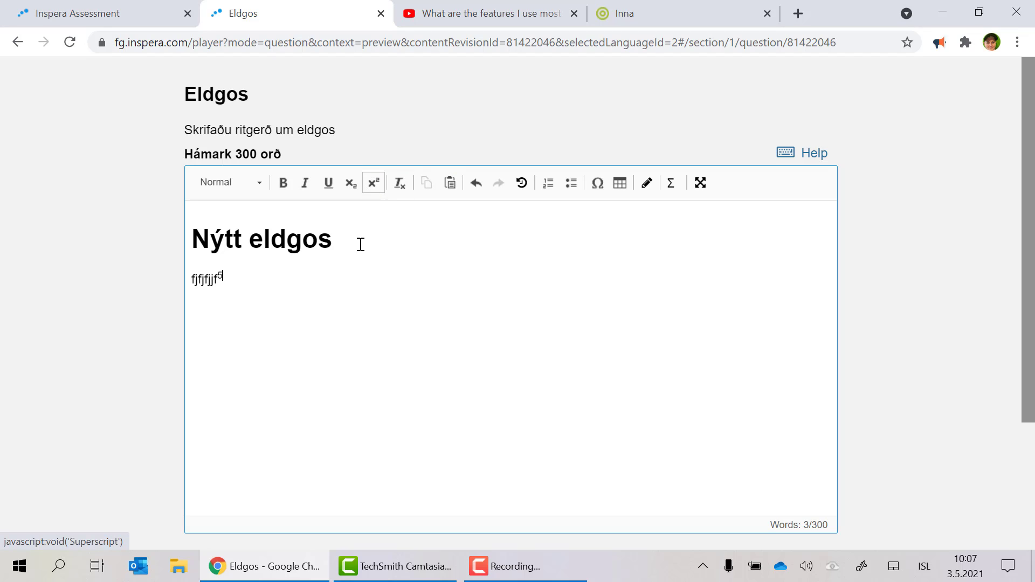
key("ctrl+w")
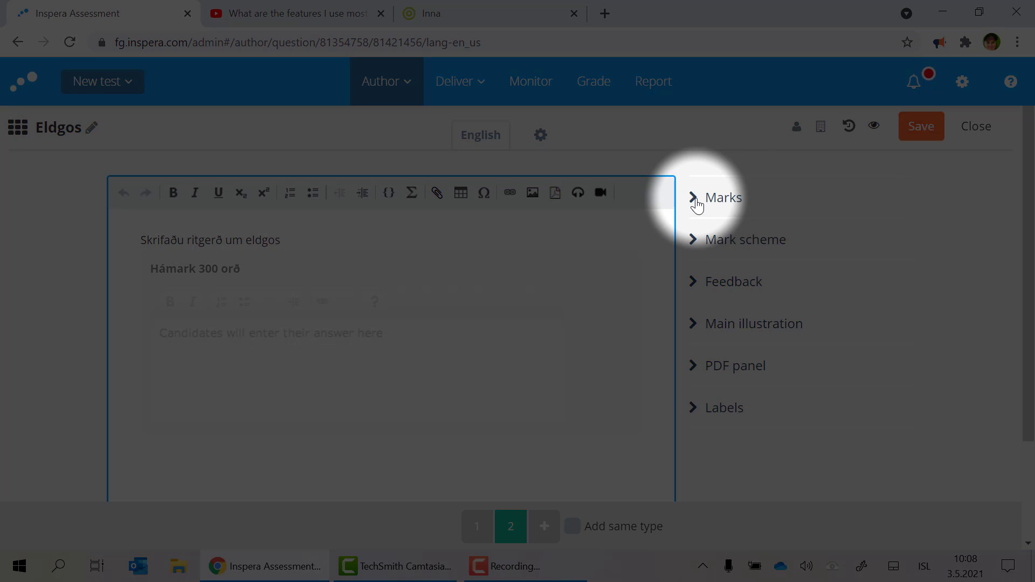
Examine the maximum marks setting of the Eldgos question and collapse it again.
left_click(696, 199)
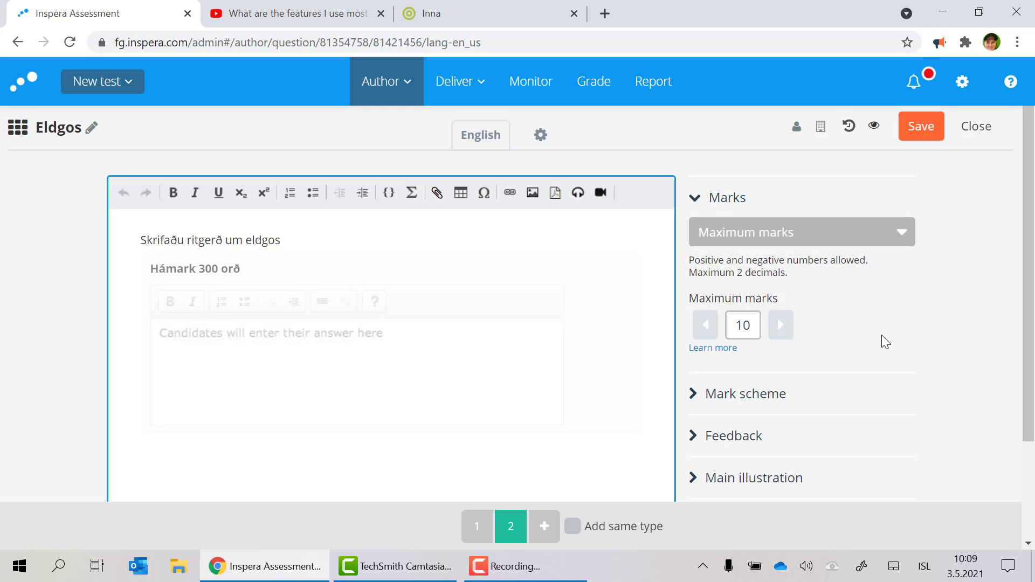
left_click(696, 200)
scroll(822, 471, "down", 2)
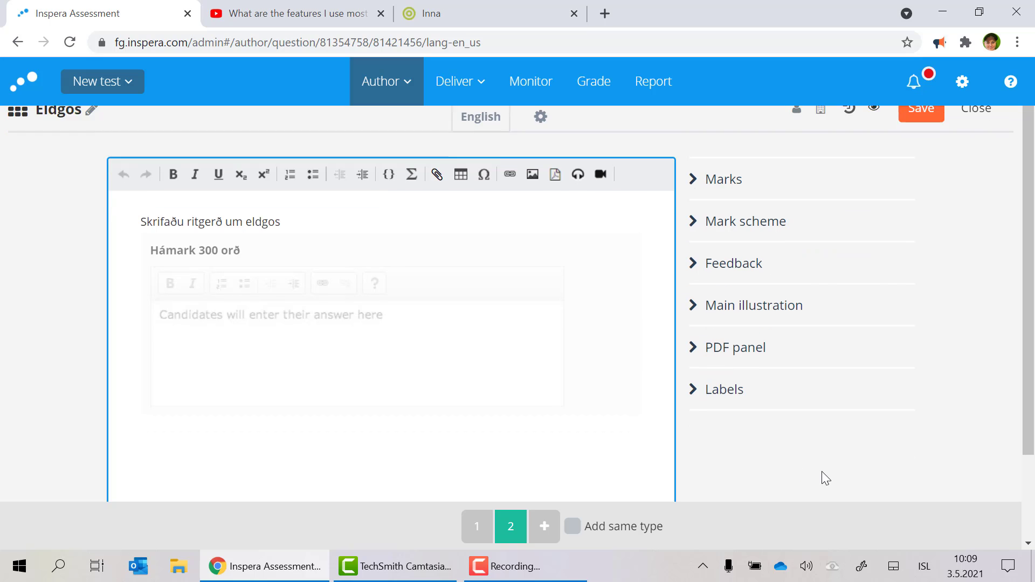